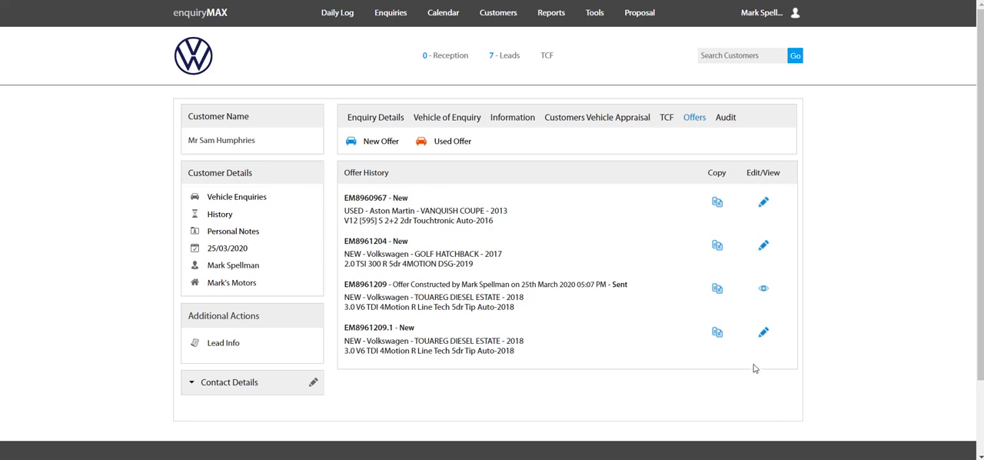
# Step: Open the unsent Touareg offer without recalculating its finance and run Find Plans for the Personal Contract Purchase
pyautogui.click(764, 331)
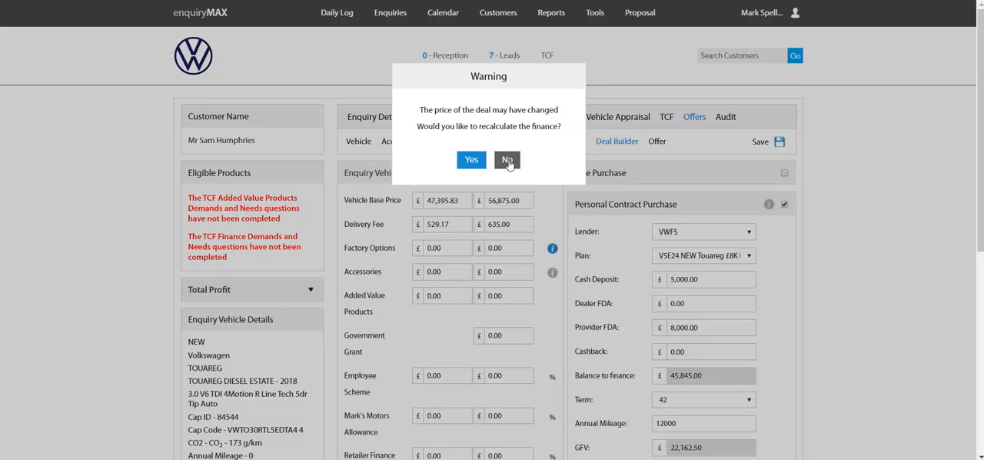
pyautogui.click(507, 159)
pyautogui.click(715, 257)
pyautogui.click(706, 268)
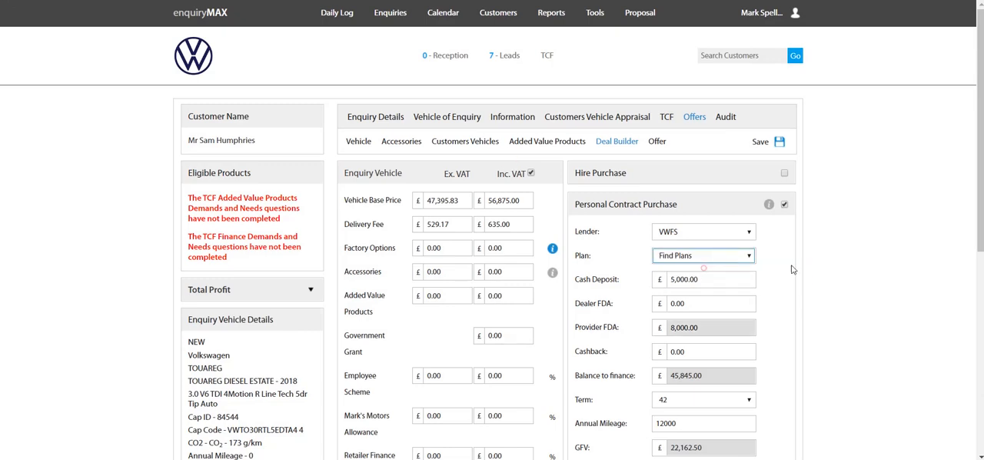
pyautogui.scroll(-3, 830, 285)
pyautogui.click(683, 373)
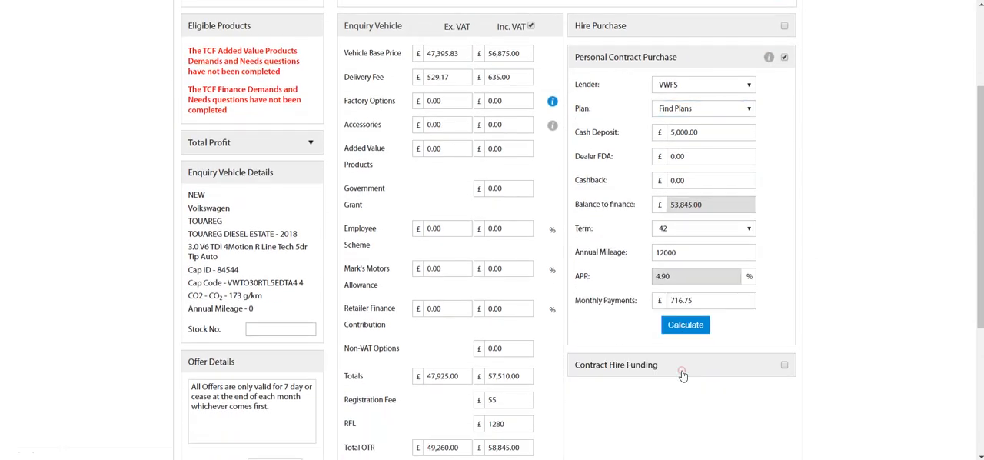
# Step: Select the VSE24 NEW Touareg £8K DC & 4.9% APR plan and calculate the finance
pyautogui.click(728, 111)
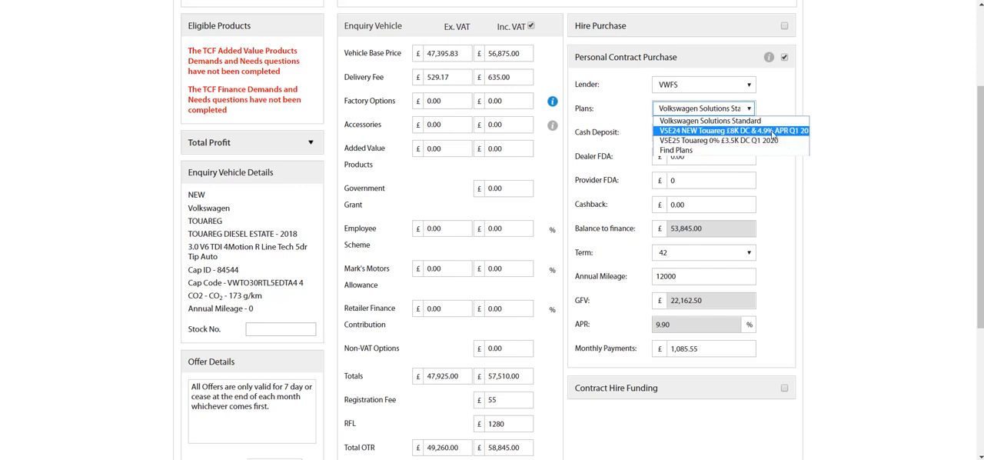
pyautogui.click(773, 132)
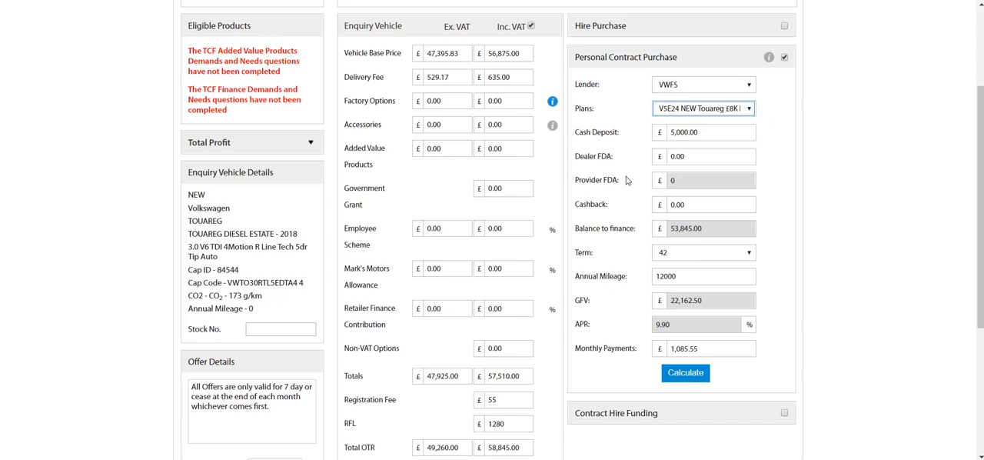
pyautogui.moveTo(627, 179); pyautogui.dragTo(578, 179)
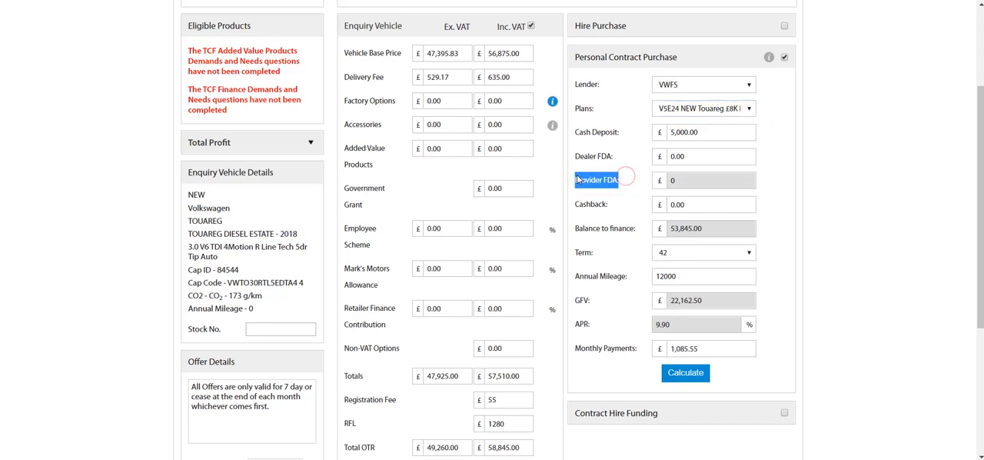
pyautogui.click(685, 373)
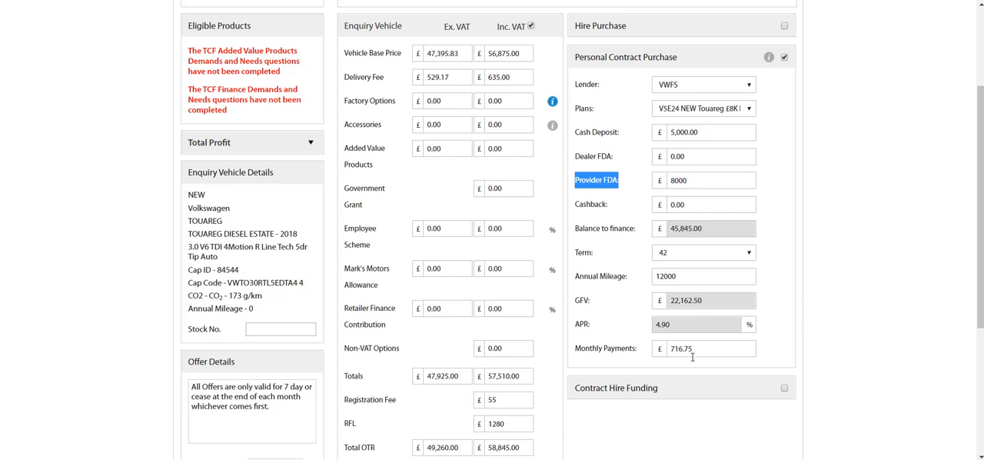
# Step: Open the offer summary from the deal builder and send the offer
pyautogui.scroll(3, 795, 227)
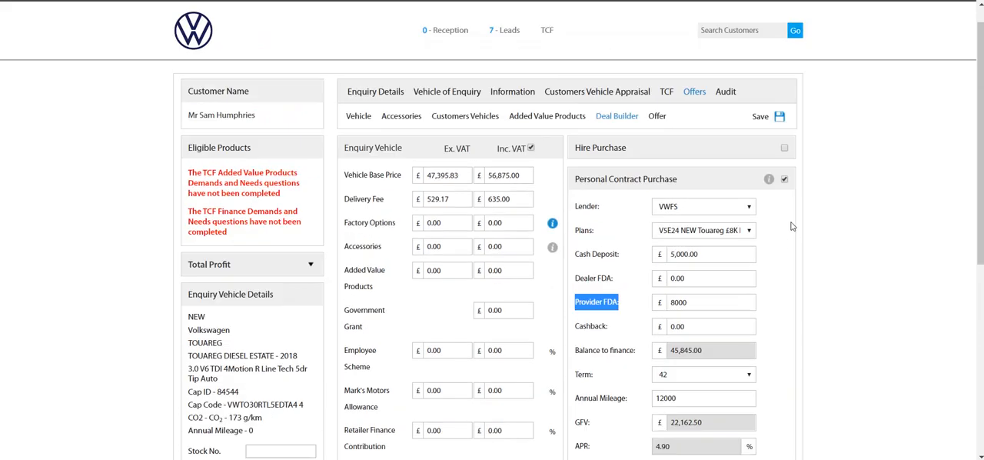
pyautogui.click(660, 137)
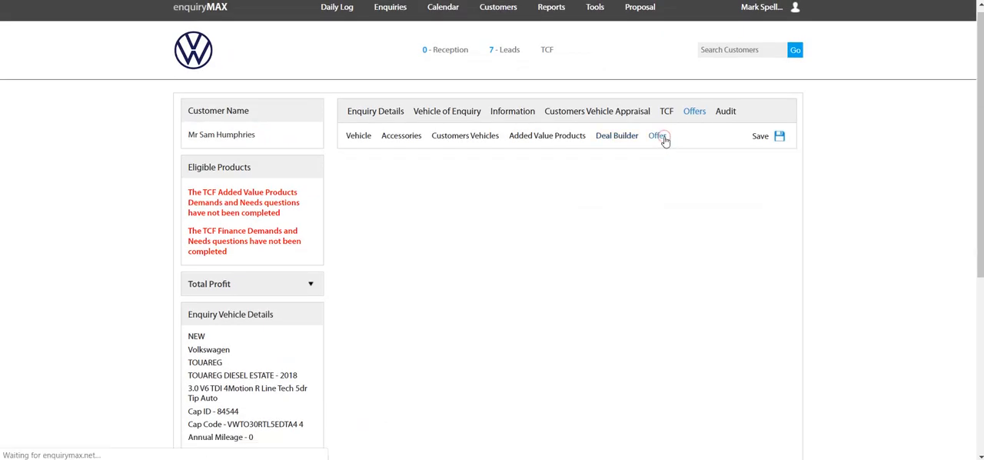
pyautogui.scroll(-5, 429, 269)
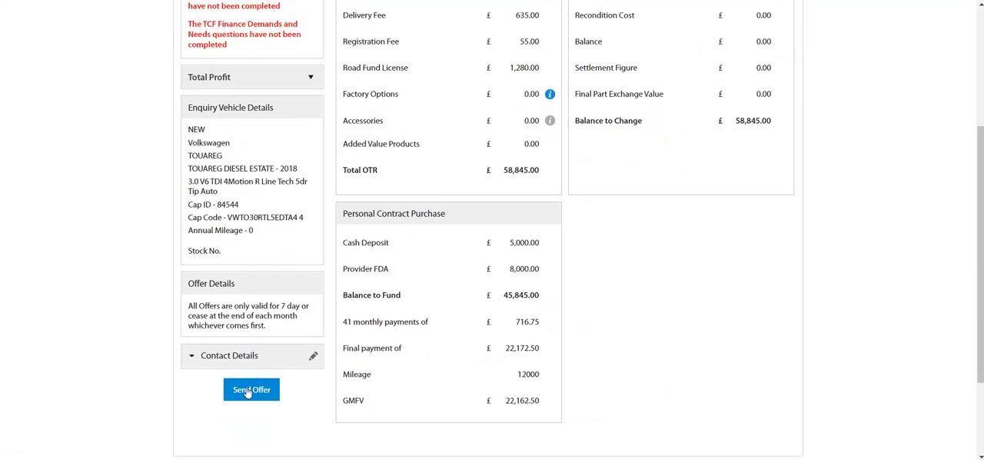
pyautogui.click(244, 390)
pyautogui.click(489, 322)
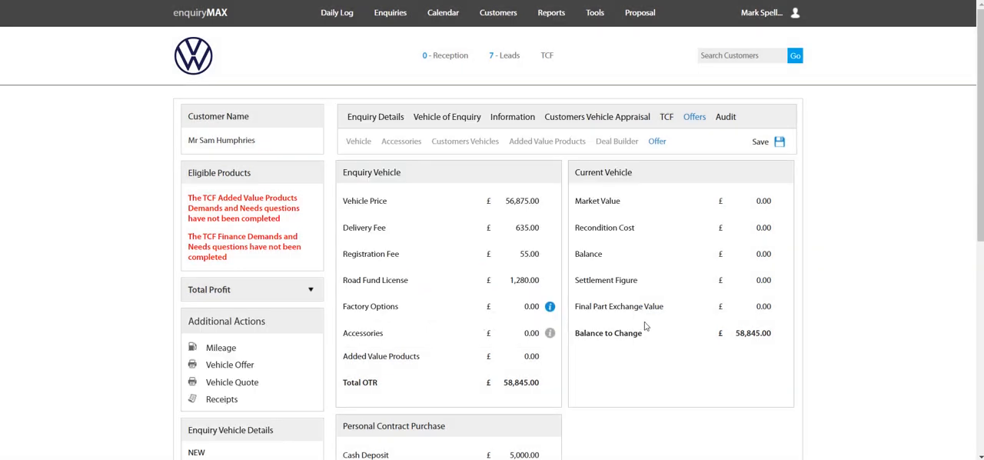
# Step: Accept the offer and set the order's finance type to Personal Contract Purchase, financed by Santander
pyautogui.scroll(-3, 633, 327)
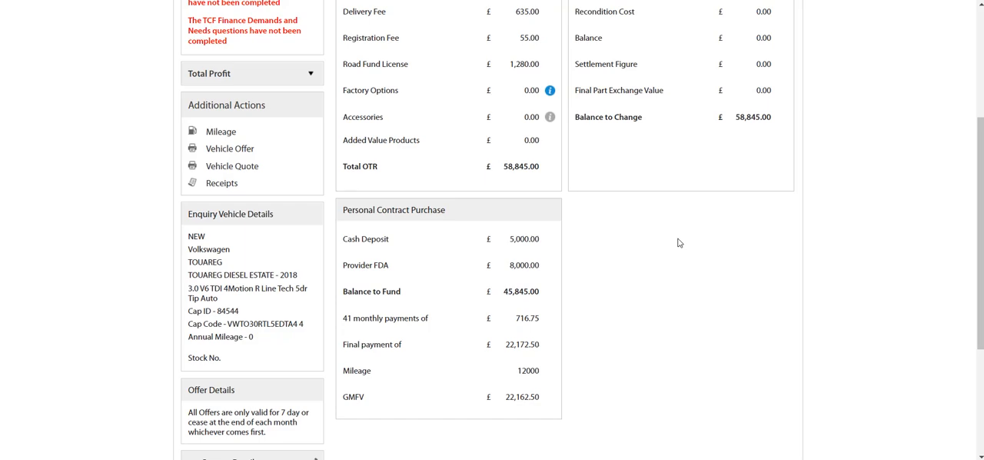
pyautogui.scroll(-1, 678, 243)
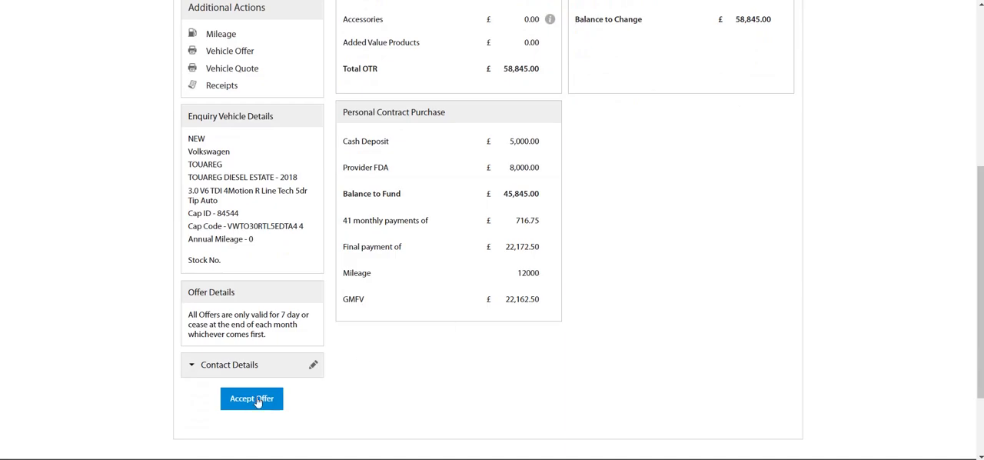
pyautogui.click(253, 399)
pyautogui.click(570, 99)
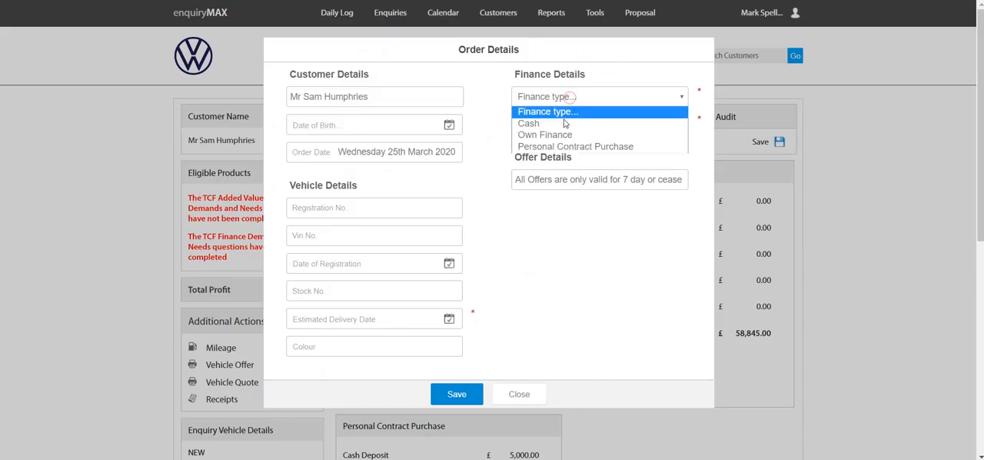
pyautogui.click(567, 146)
pyautogui.click(568, 123)
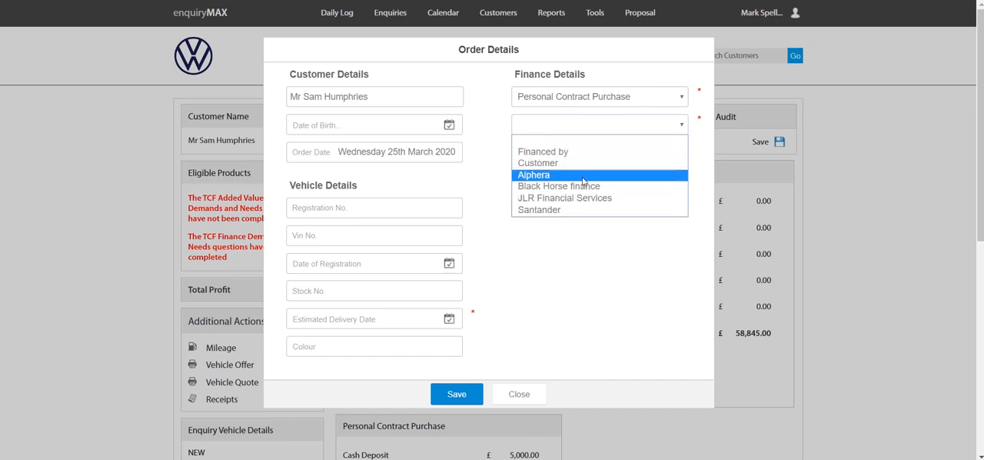
pyautogui.click(544, 209)
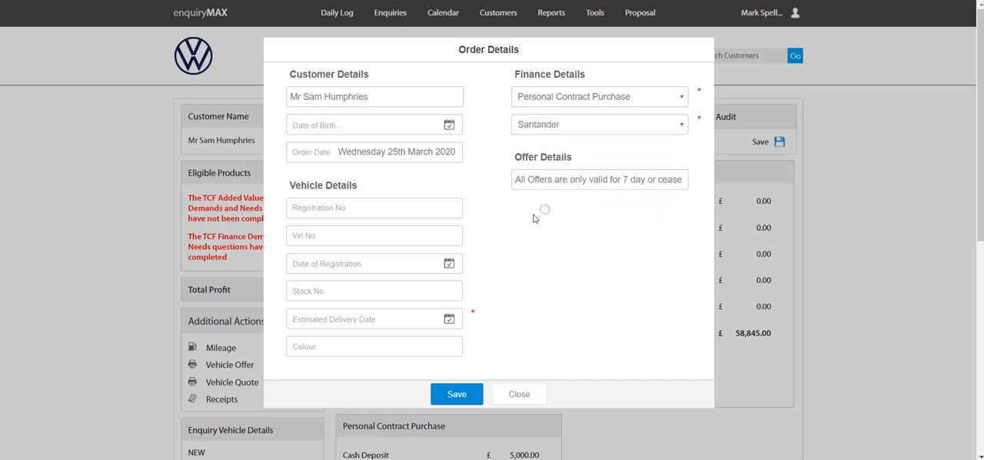
# Step: Set the estimated delivery date to 31/03/2020 and save the order details
pyautogui.click(419, 315)
pyautogui.click(323, 270)
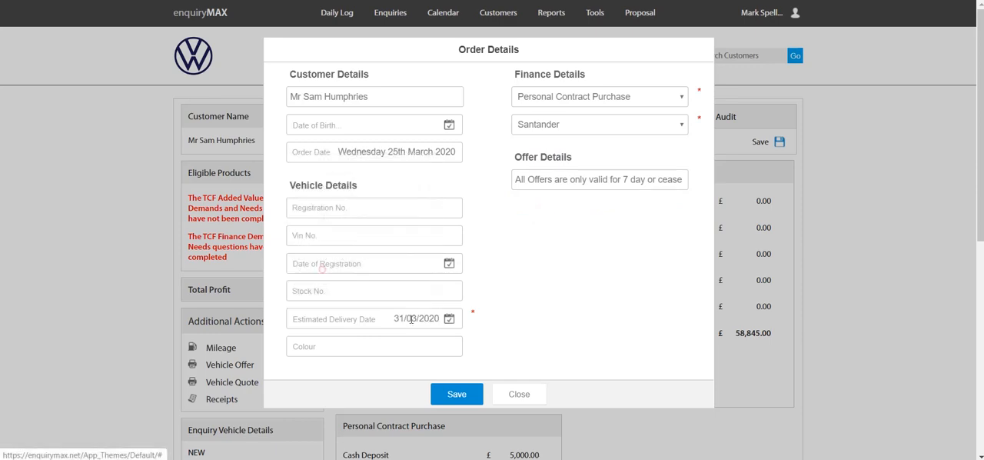
pyautogui.click(457, 394)
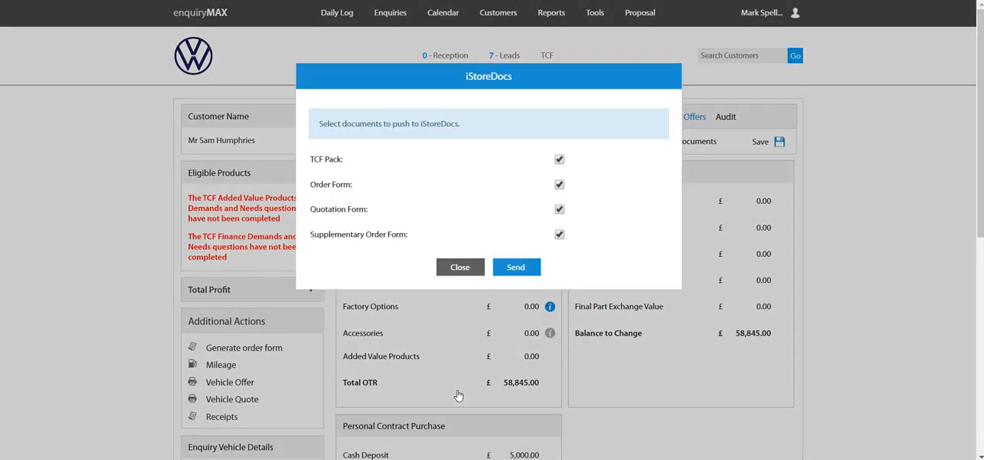
# Step: Dismiss the iStoreDocs document selection without sending and open the accepted offer's Deal Builder
pyautogui.click(462, 268)
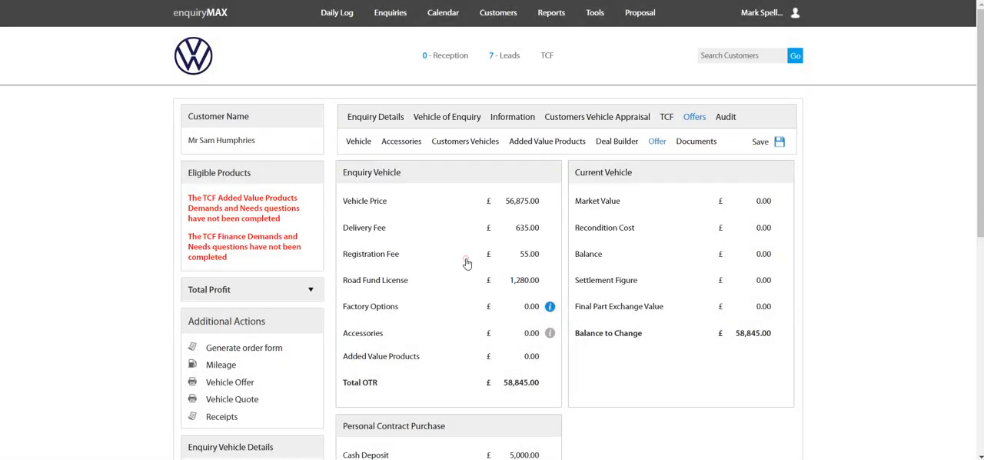
pyautogui.click(628, 144)
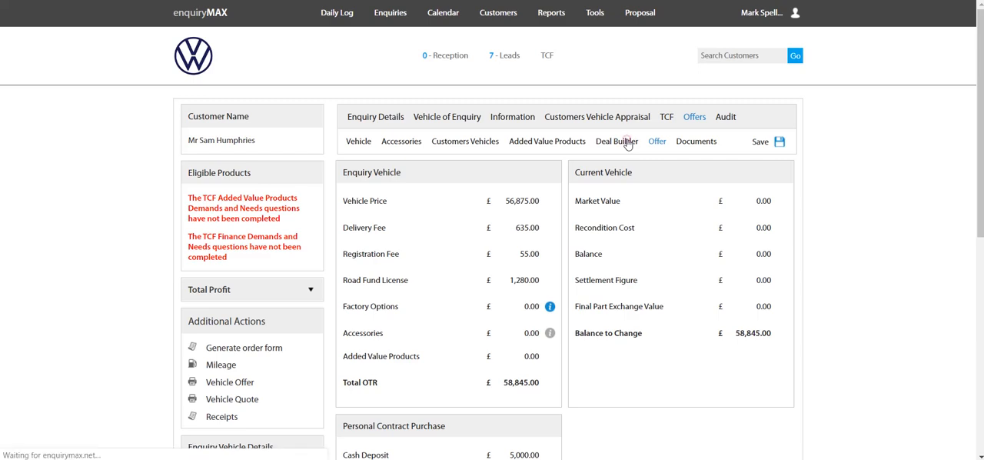
pyautogui.scroll(-3, 831, 252)
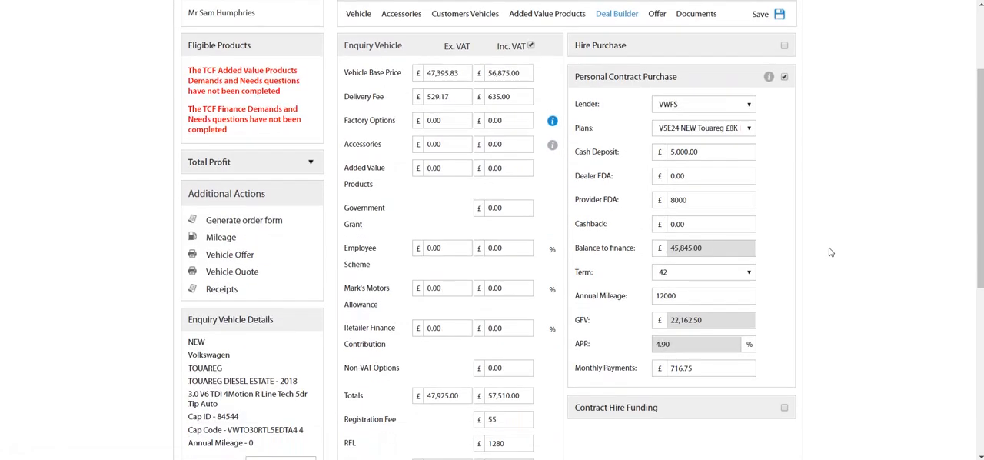
# Step: Set the Provider FDA to £6,000 and the Retailer Finance Contribution including VAT to £2,000, and recalculate the finance
pyautogui.doubleClick(698, 191)
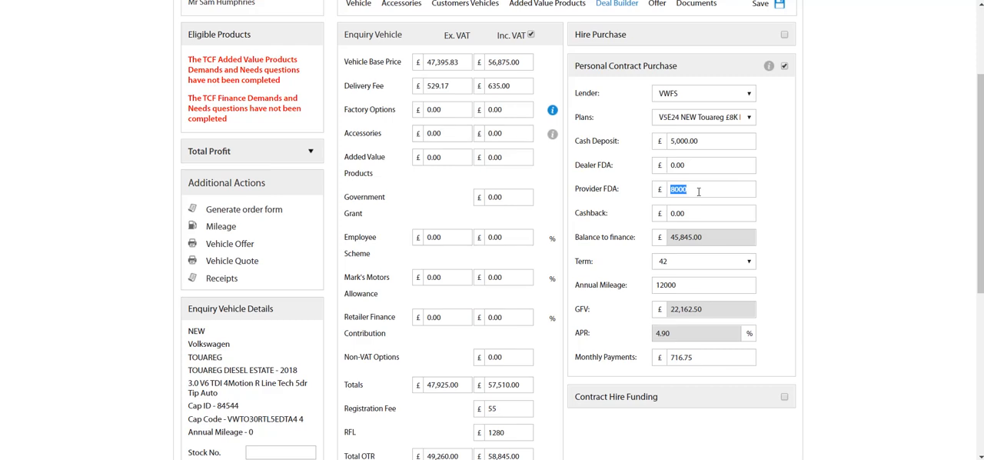
pyautogui.write('6000')
pyautogui.moveTo(345, 320); pyautogui.dragTo(392, 338)
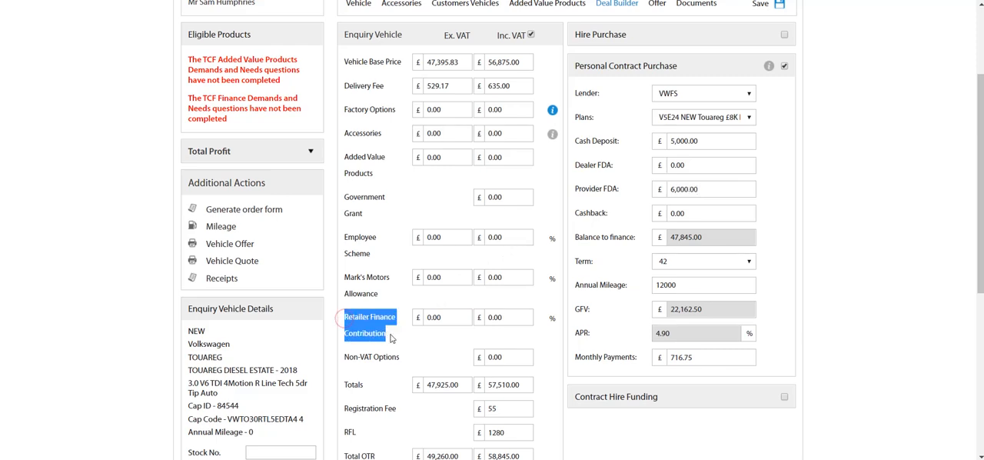
pyautogui.click(504, 316)
pyautogui.write('2000')
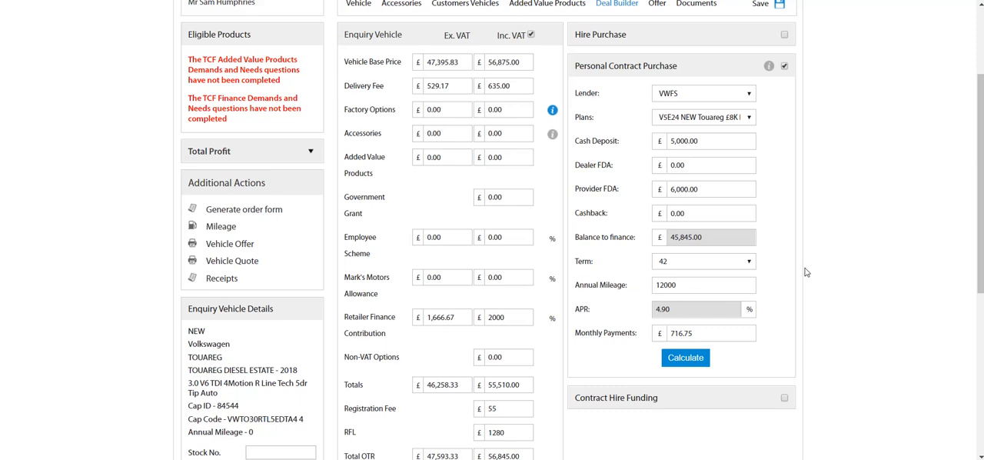
pyautogui.click(688, 365)
# Step: Reduce the Provider FDA to £6,000 again after the recalculation
pyautogui.doubleClick(697, 191)
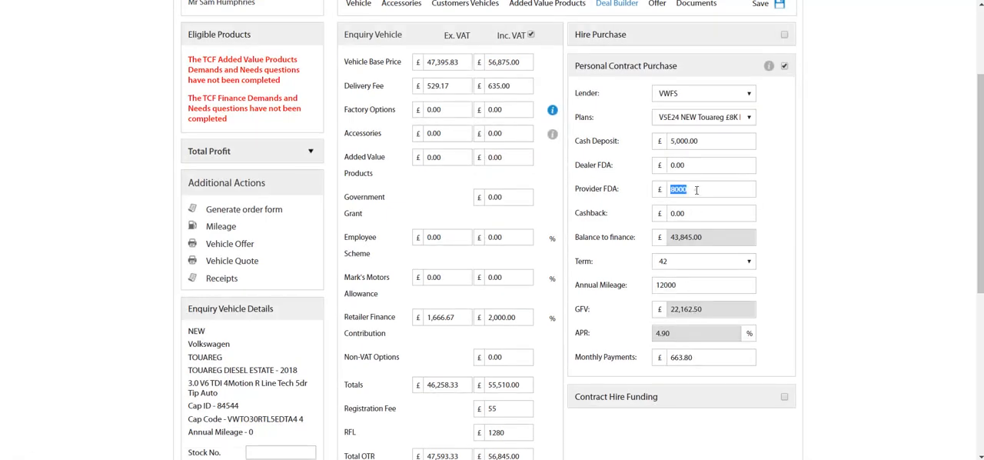
pyautogui.write('600')
pyautogui.click(776, 198)
# Step: Switch the plan to Find Plans and set the Retailer Finance Contribution to 0
pyautogui.click(702, 117)
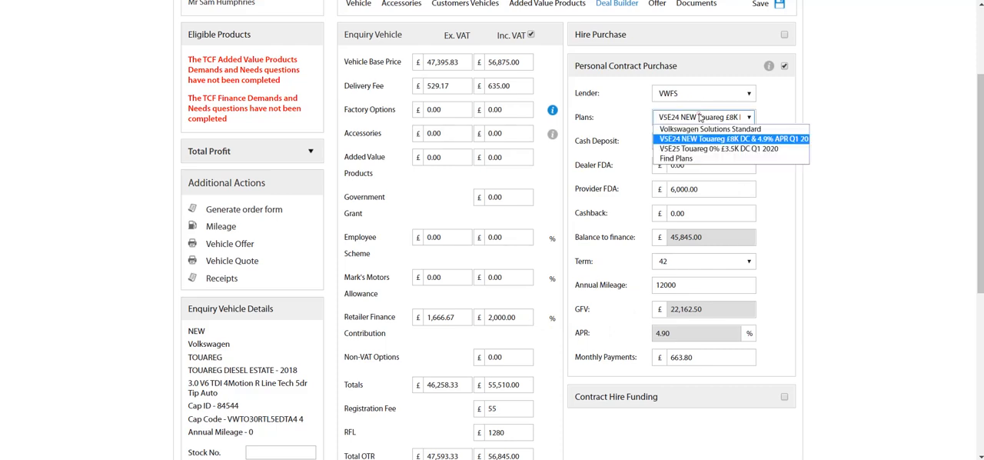
pyautogui.click(694, 158)
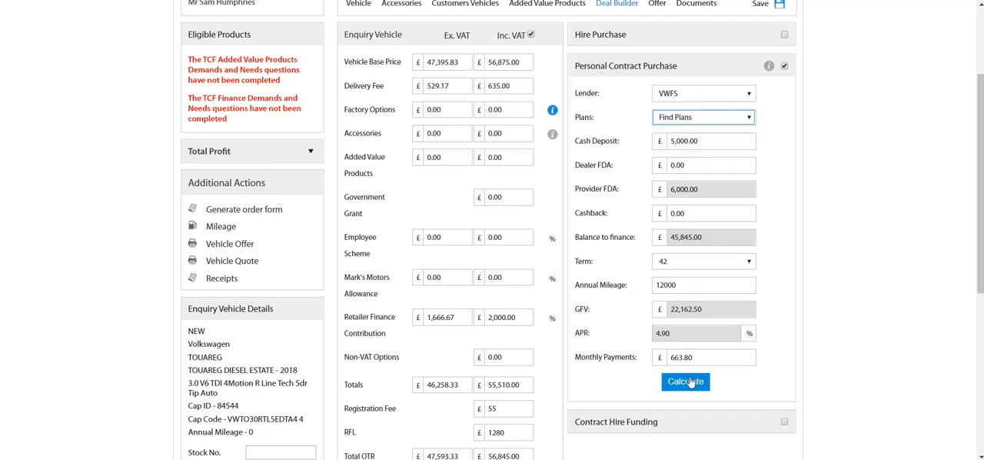
pyautogui.click(505, 318)
pyautogui.write('0')
pyautogui.click(613, 315)
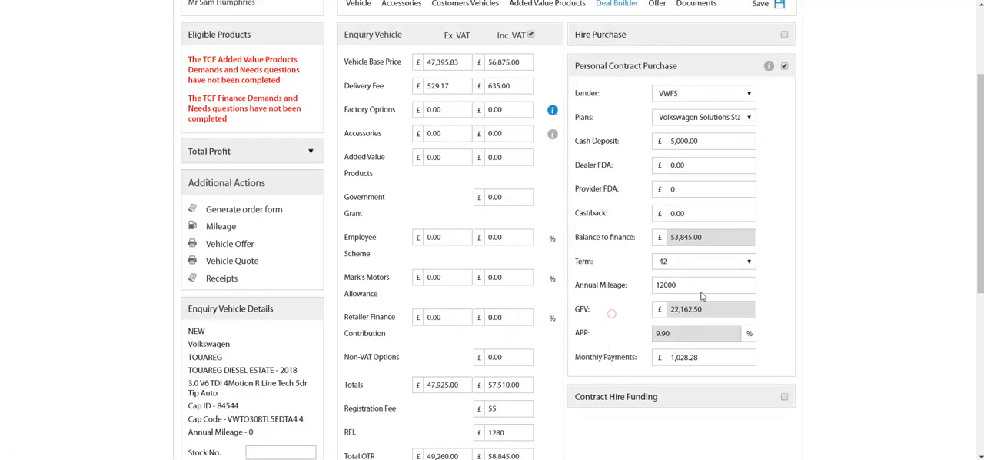
# Step: Run Find Plans again, select the VSE24 NEW Touareg £8K DC & 4.9% APR plan and calculate the finance
pyautogui.click(721, 119)
pyautogui.click(697, 159)
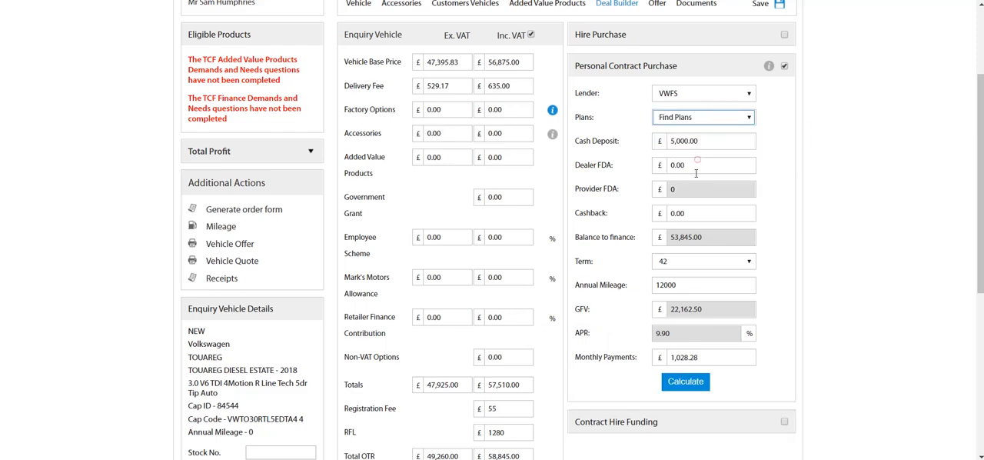
pyautogui.click(694, 382)
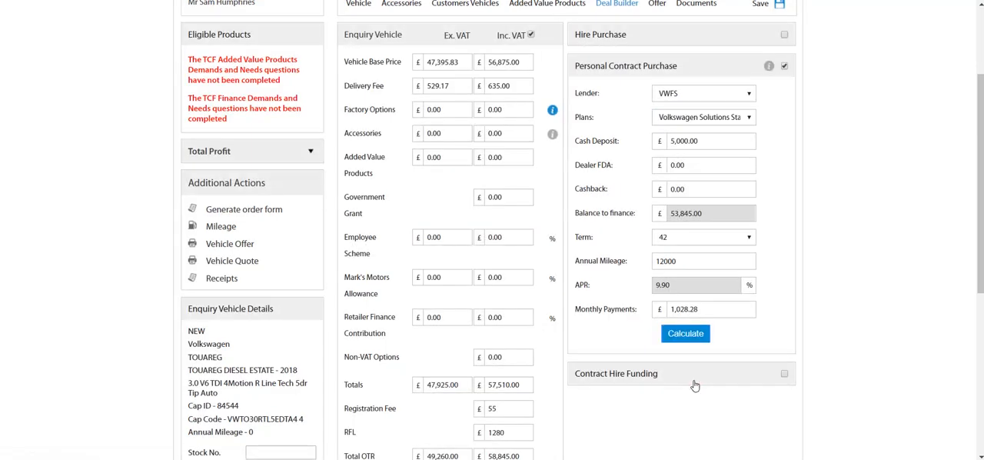
pyautogui.click(694, 339)
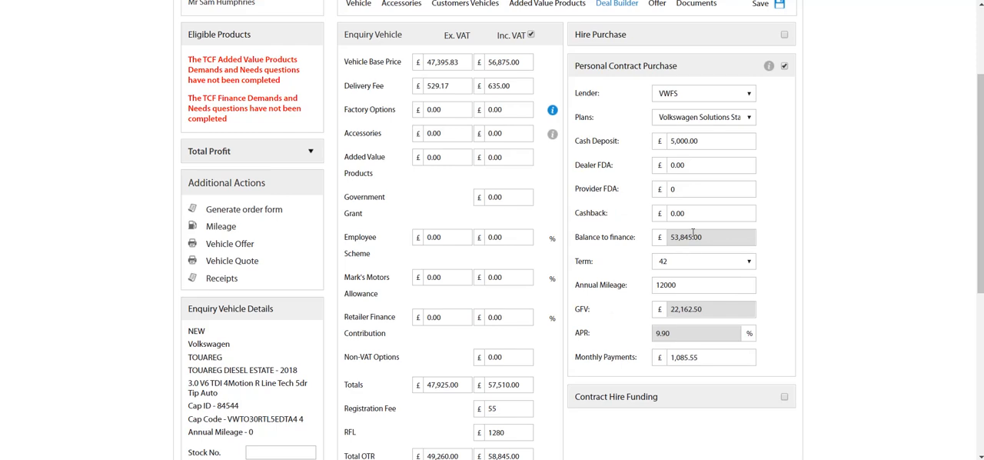
pyautogui.click(700, 119)
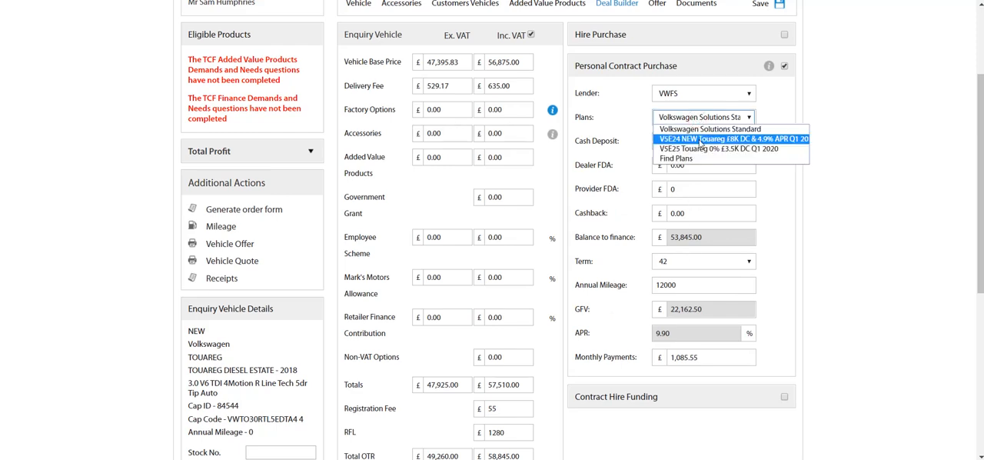
pyautogui.click(700, 138)
pyautogui.click(683, 383)
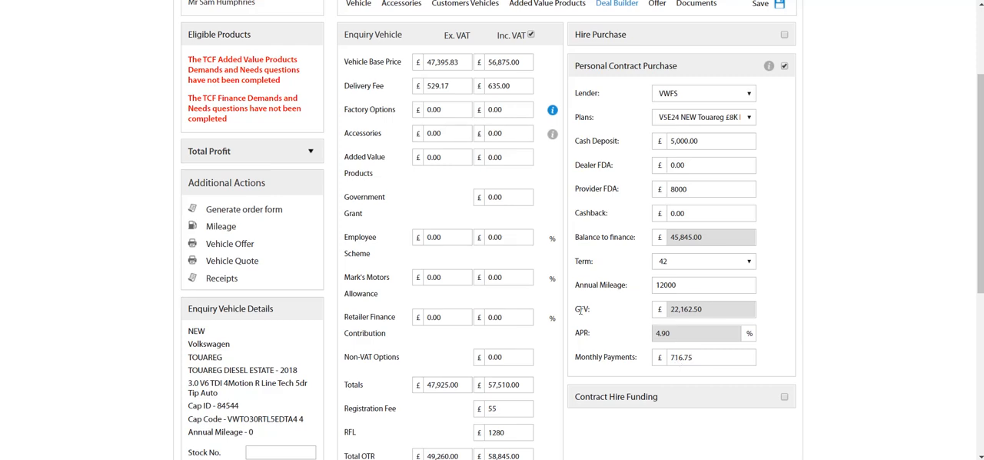
# Step: Set the Retailer Finance Contribution including VAT to £2,000 and the Provider FDA to £6,000, and save the deal without recalculating
pyautogui.doubleClick(504, 317)
pyautogui.write('2000')
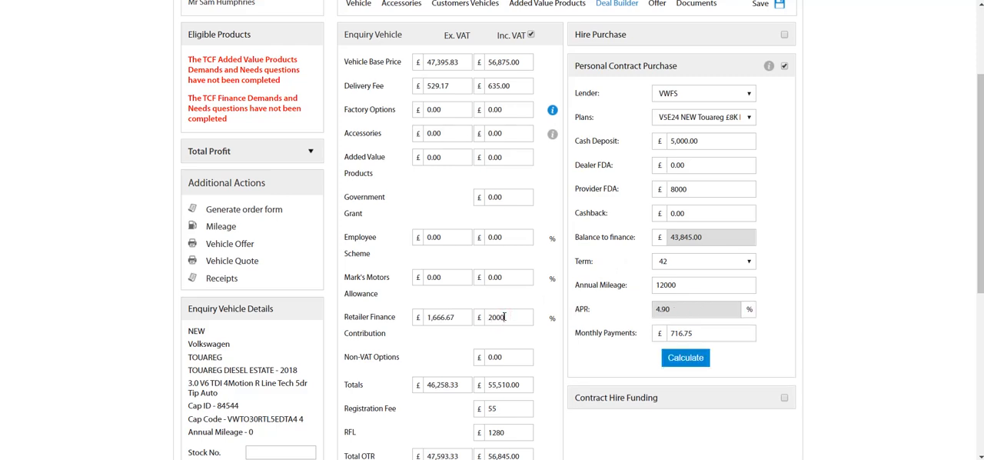
pyautogui.doubleClick(698, 189)
pyautogui.write('6000')
pyautogui.click(836, 144)
pyautogui.scroll(1, 843, 70)
pyautogui.click(775, 95)
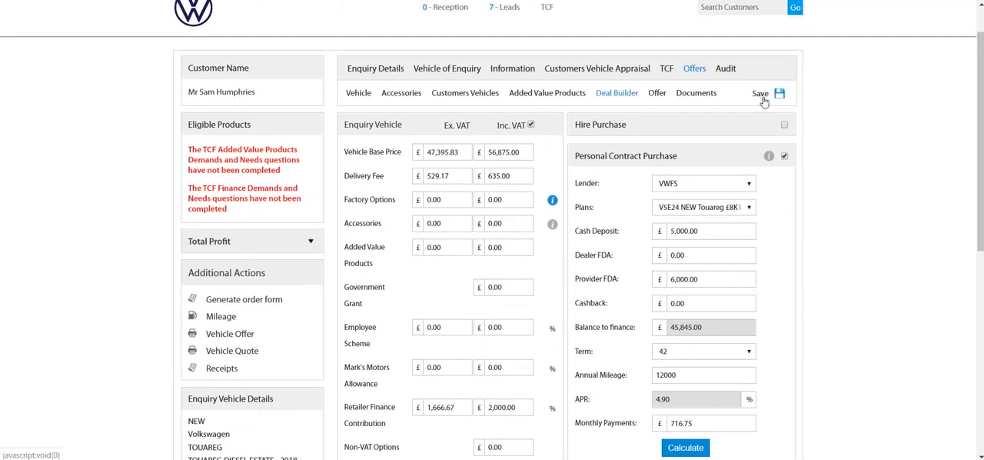
# Step: Generate the offer documents with one copy of the Order Form, the Hand Over Check List and the AFRL Form
pyautogui.click(696, 94)
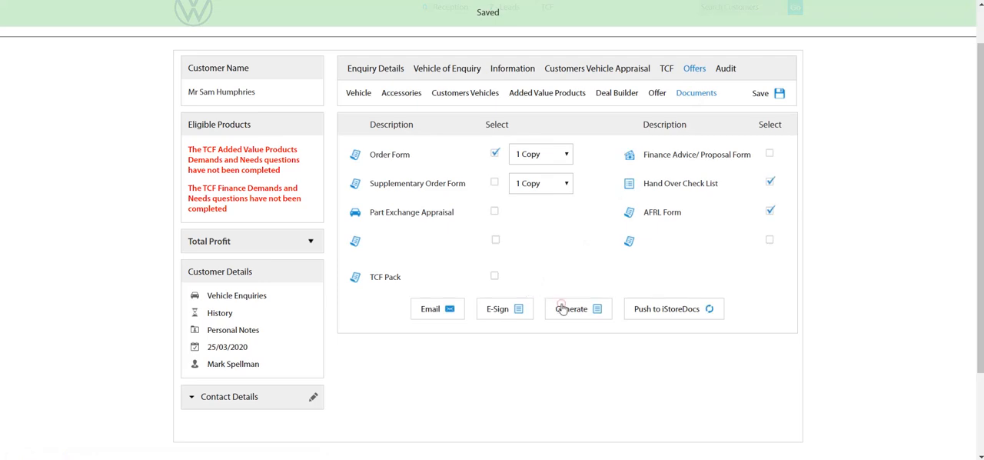
pyautogui.click(562, 308)
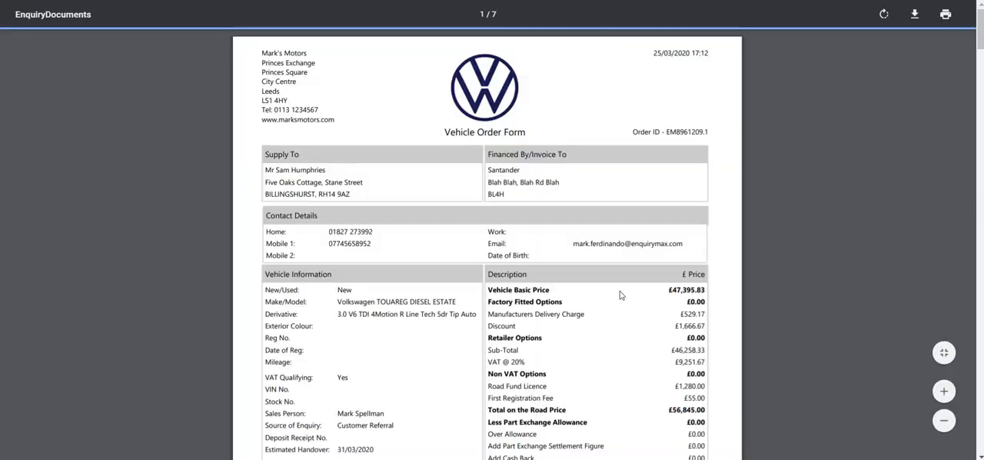
# Step: Examine the vehicle order form's price breakdown, Provider Finance Deposit Allowance and the Retailer Finance Contribution under Discounts on the second page
pyautogui.scroll(2, 620, 293)
pyautogui.scroll(-2, 620, 294)
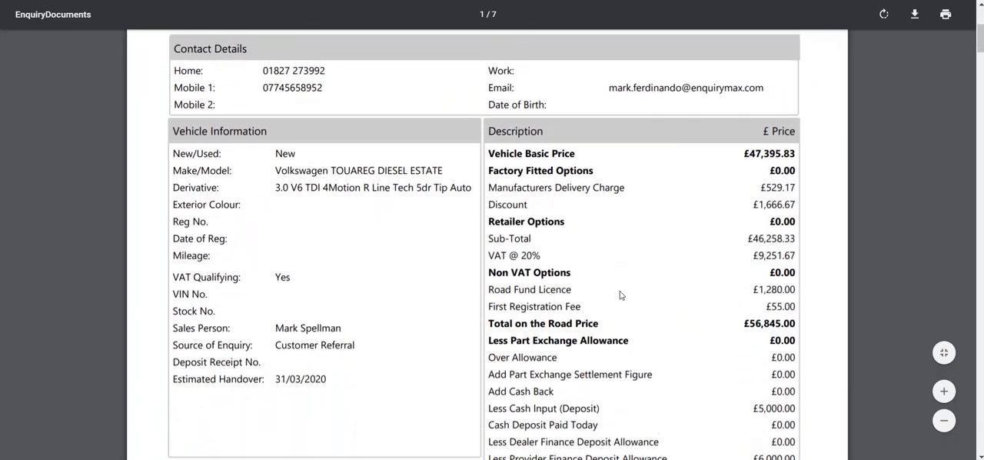
pyautogui.scroll(1, 620, 295)
pyautogui.scroll(-3, 619, 294)
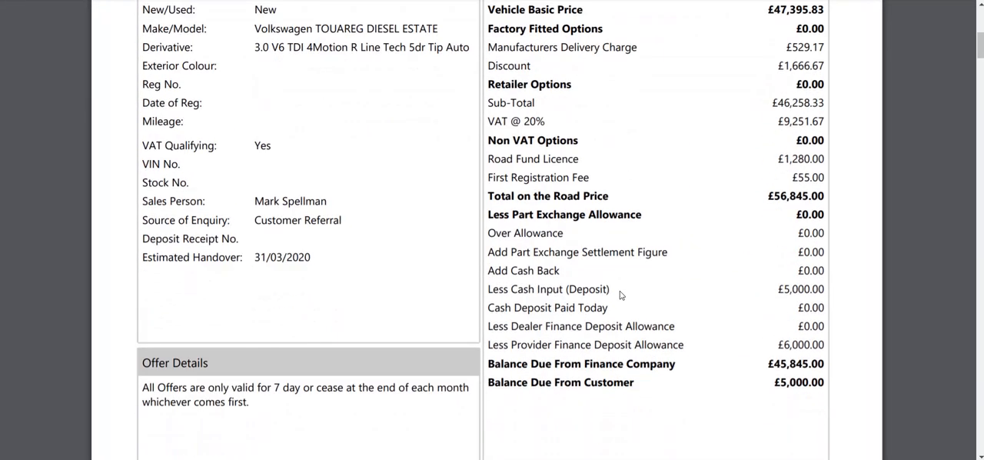
pyautogui.scroll(-1, 620, 294)
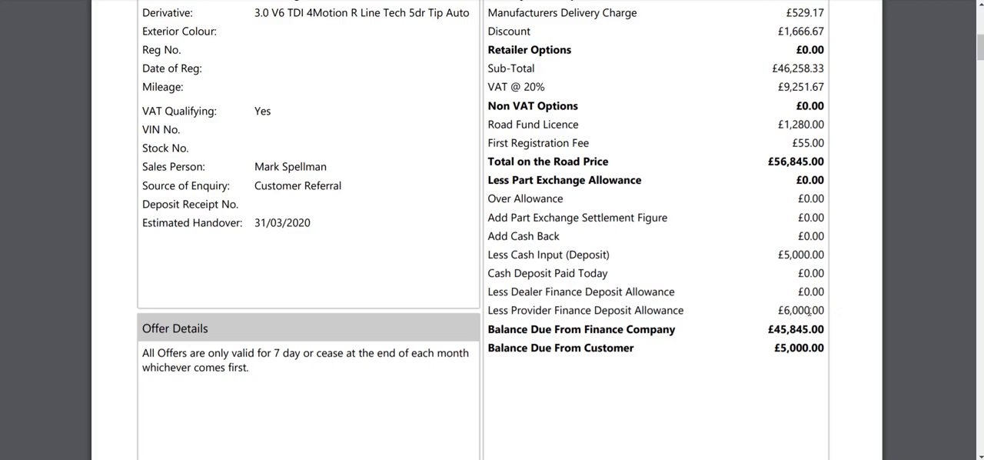
pyautogui.scroll(-1, 835, 312)
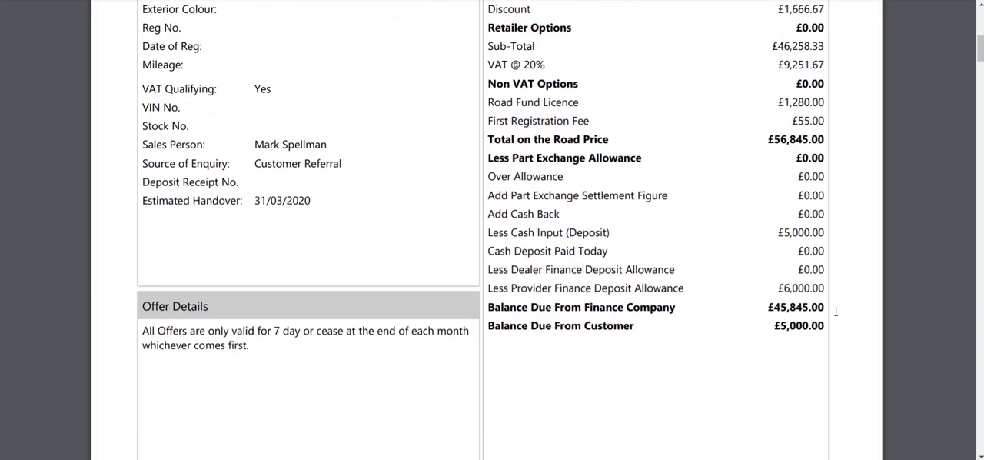
pyautogui.scroll(-4, 835, 311)
pyautogui.scroll(-5, 836, 312)
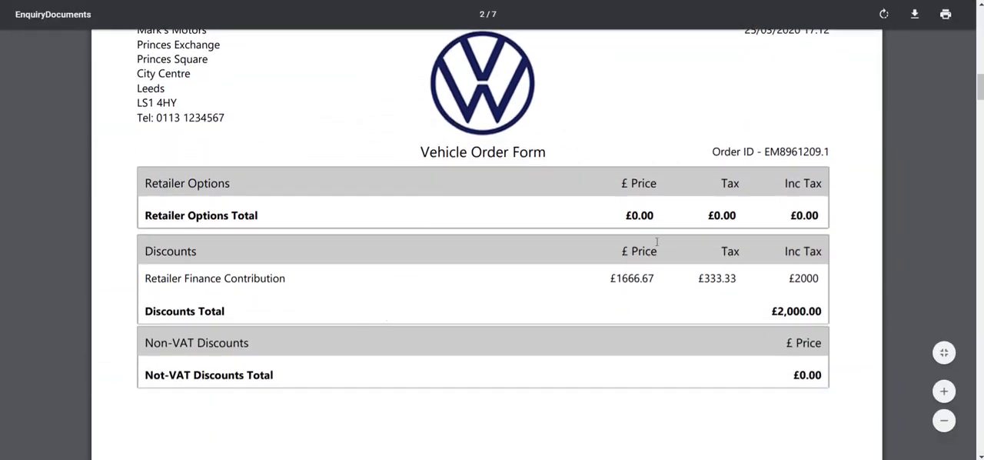
pyautogui.scroll(7, 872, 268)
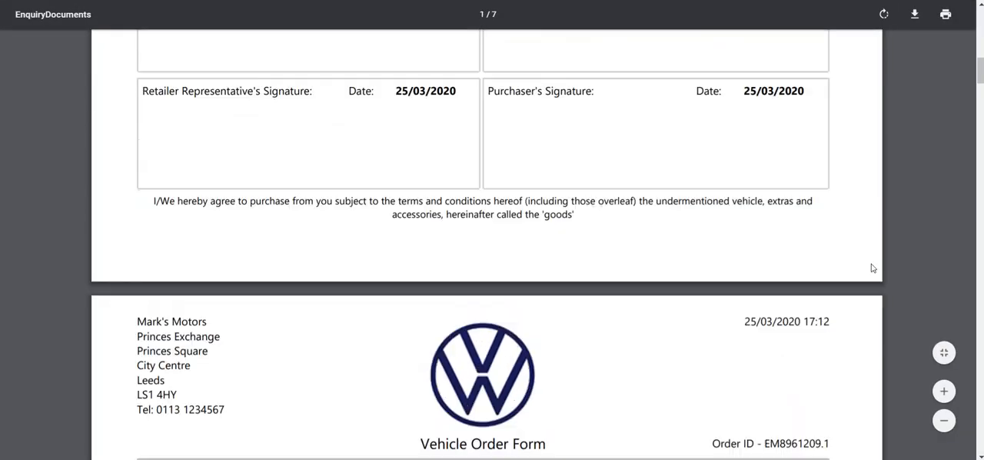
pyautogui.scroll(7, 873, 267)
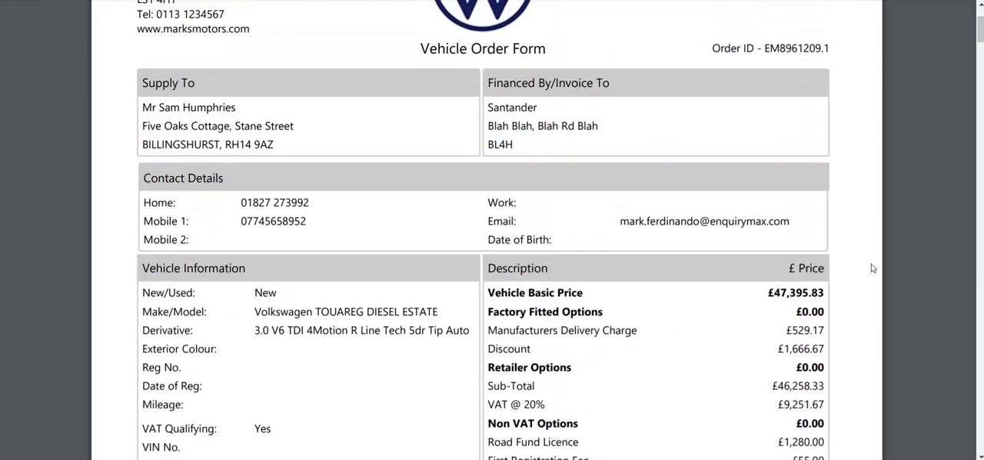